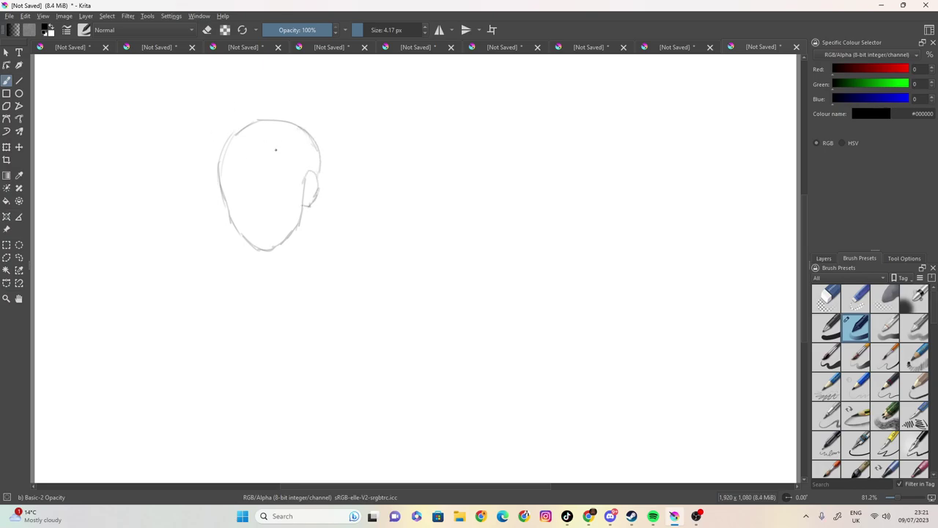
- Sketch the wavy, spiky outer hair outline around the head, from the far temple over the crown to behind the ear
mouse_move(210, 180)
left_mouse_down()
mouse_move(188, 147)
mouse_move(197, 130)
left_mouse_up()
mouse_move(335, 171)
left_mouse_down()
mouse_move(346, 126)
mouse_move(336, 135)
mouse_move(337, 110)
mouse_move(302, 82)
mouse_move(254, 93)
mouse_move(274, 85)
mouse_move(266, 80)
mouse_move(221, 122)
mouse_move(210, 102)
mouse_move(197, 132)
left_mouse_up()
left_click_drag(210, 186, 223, 210)
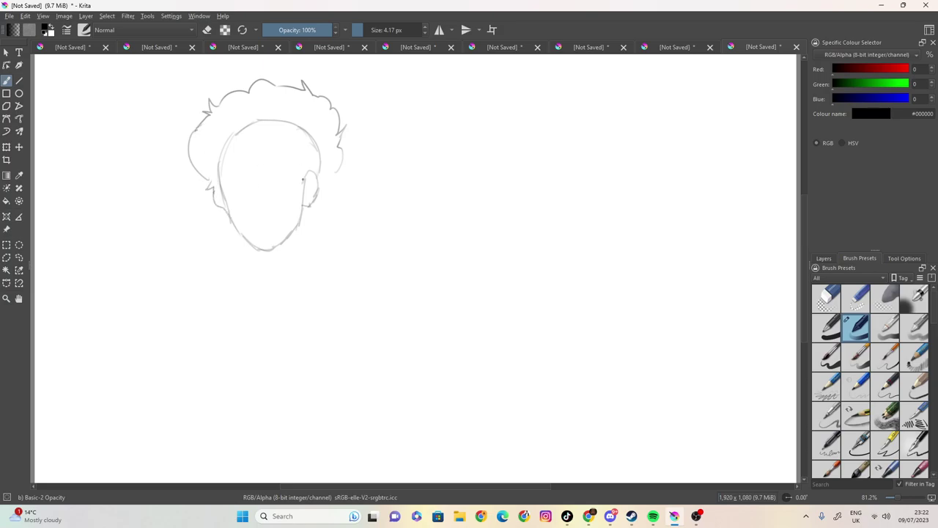
- Draw the hairline and the facial features inside the head: shaded eyebrows, nose, both eyes and a slanted smile
left_click_drag(302, 170, 299, 202)
mouse_move(234, 152)
left_mouse_down()
mouse_move(262, 145)
mouse_move(291, 162)
mouse_move(229, 151)
mouse_move(217, 176)
mouse_move(239, 177)
mouse_move(238, 186)
mouse_move(230, 180)
mouse_move(239, 185)
mouse_move(242, 173)
mouse_move(226, 183)
mouse_move(265, 168)
mouse_move(284, 174)
mouse_move(260, 180)
mouse_move(264, 169)
left_mouse_up()
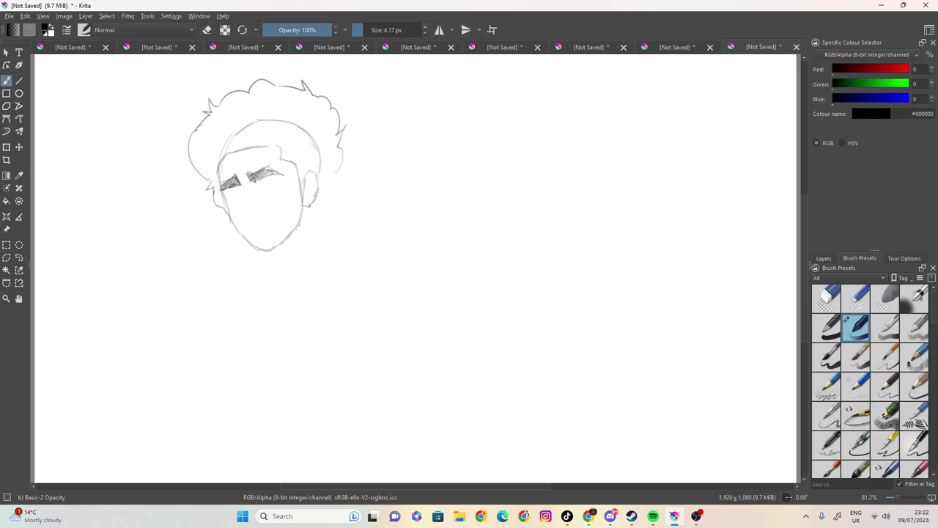
mouse_move(239, 182)
left_mouse_down()
mouse_move(265, 221)
mouse_move(242, 193)
mouse_move(231, 209)
mouse_move(243, 205)
left_mouse_up()
left_click_drag(241, 194, 239, 206)
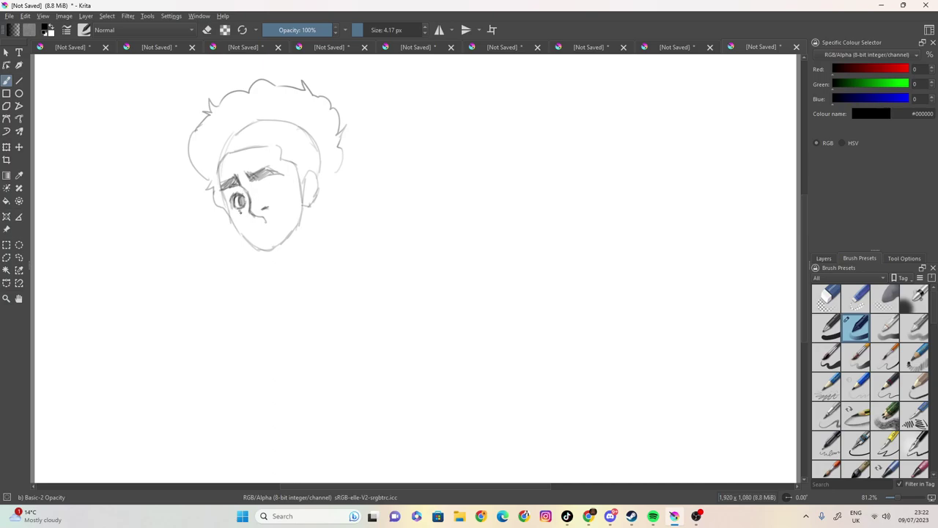
mouse_move(260, 184)
left_mouse_down()
mouse_move(267, 192)
mouse_move(279, 182)
mouse_move(269, 199)
mouse_move(282, 183)
left_mouse_up()
mouse_move(273, 231)
left_mouse_down()
mouse_move(264, 235)
mouse_move(288, 215)
left_mouse_up()
- Erase the lower end of the mouth and redraw the smile with darker lines and a small lip accent
key("e")
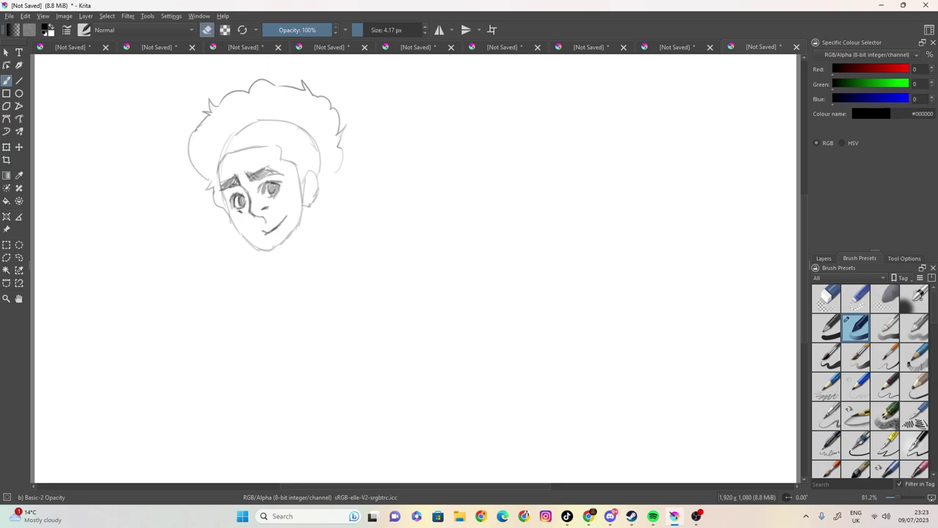
key("bracketright")
left_click_drag(266, 224, 267, 230)
key("e")
left_click(360, 30)
left_click_drag(360, 30, 357, 31)
left_click_drag(257, 235, 285, 220)
mouse_move(251, 234)
left_mouse_down()
mouse_move(267, 239)
mouse_move(267, 230)
left_mouse_up()
- Fill the hair with long, near-vertical hatching strokes from one side of the head to the other
left_click_drag(214, 195, 225, 210)
mouse_move(206, 154)
left_mouse_down()
mouse_move(220, 192)
mouse_move(204, 179)
left_mouse_up()
mouse_move(188, 136)
left_mouse_down()
mouse_move(198, 171)
mouse_move(214, 176)
mouse_move(218, 189)
left_mouse_up()
left_click_drag(210, 119, 223, 163)
mouse_move(217, 103)
left_mouse_down()
mouse_move(233, 152)
mouse_move(247, 145)
left_mouse_up()
left_click_drag(245, 94, 261, 151)
mouse_move(257, 91)
left_mouse_down()
mouse_move(271, 154)
mouse_move(270, 107)
left_mouse_up()
left_click_drag(271, 88, 290, 167)
left_click_drag(283, 83, 299, 175)
left_click_drag(292, 93, 305, 180)
left_click_drag(299, 117, 307, 197)
left_click_drag(297, 98, 305, 170)
left_click_drag(302, 91, 312, 173)
left_click_drag(311, 97, 320, 176)
left_click_drag(321, 98, 332, 183)
mouse_move(330, 117)
left_mouse_down()
mouse_move(330, 170)
mouse_move(337, 139)
mouse_move(336, 175)
left_mouse_up()
- Hatch a shadow under the chin and draw the neck, shoulder lines and curved neckline below the head
mouse_move(339, 123)
left_mouse_down()
mouse_move(340, 170)
mouse_move(284, 258)
left_mouse_up()
left_click_drag(293, 235, 275, 263)
mouse_move(282, 245)
left_mouse_down()
mouse_move(269, 266)
mouse_move(287, 283)
mouse_move(270, 259)
left_mouse_up()
left_click_drag(283, 252, 274, 261)
left_click_drag(288, 244, 282, 270)
mouse_move(318, 199)
left_mouse_down()
mouse_move(316, 246)
mouse_move(331, 262)
mouse_move(252, 287)
mouse_move(278, 302)
left_mouse_up()
mouse_move(331, 256)
left_mouse_down()
mouse_move(346, 273)
mouse_move(277, 307)
left_mouse_up()
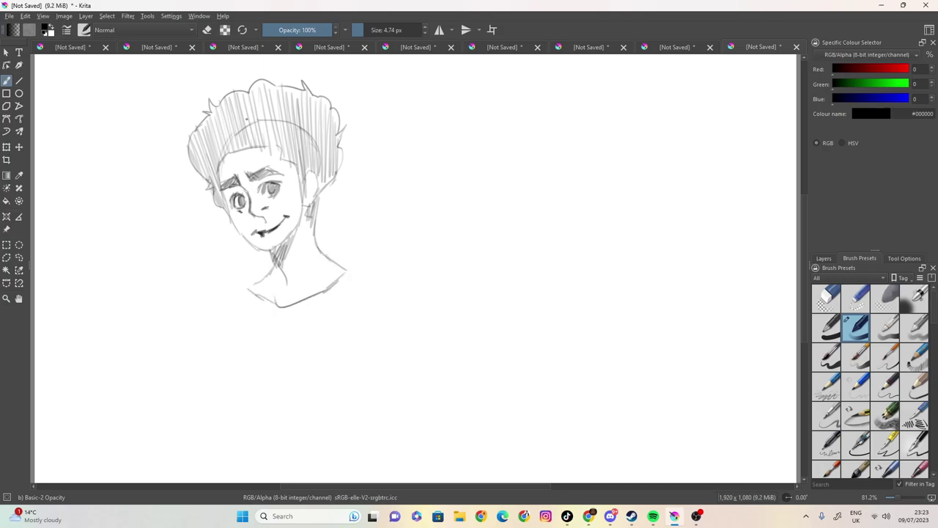
- Erase the skull construction line running through the hair with a 33.30 px eraser
left_click(208, 31)
left_click(377, 30)
mouse_move(248, 145)
left_mouse_down()
mouse_move(227, 151)
mouse_move(245, 125)
mouse_move(300, 122)
mouse_move(239, 121)
mouse_move(232, 130)
left_mouse_up()
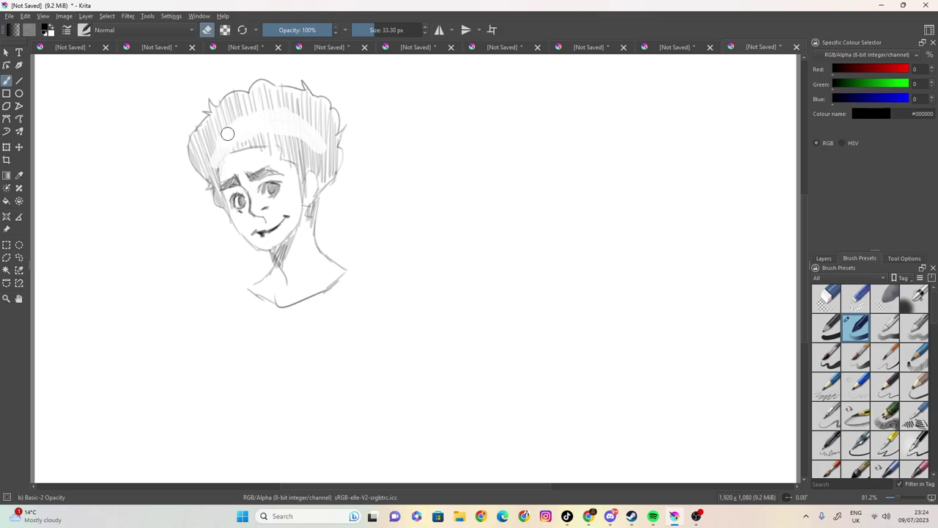
- Return to painting with a 4.17 px brush and hatch over the erased band in the hair
left_click(207, 30)
left_click(369, 30)
left_click_drag(368, 30, 362, 30)
left_click(367, 30)
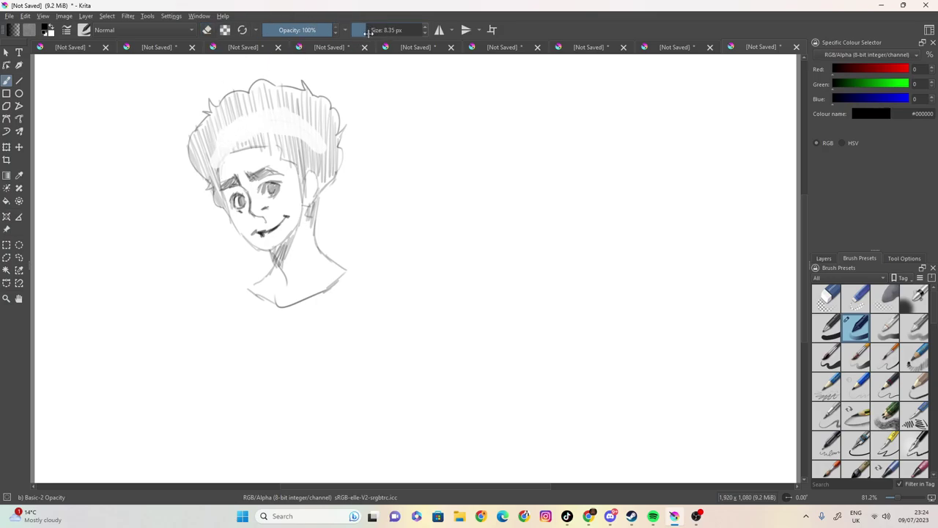
left_click_drag(367, 31, 368, 30)
left_click_drag(210, 153, 210, 174)
mouse_move(223, 129)
left_mouse_down()
mouse_move(216, 165)
mouse_move(230, 122)
mouse_move(239, 122)
left_mouse_up()
left_click_drag(233, 151, 247, 111)
left_click_drag(241, 148, 253, 104)
left_click_drag(246, 144, 261, 104)
left_click_drag(256, 150, 270, 99)
left_click_drag(271, 151, 283, 99)
left_click_drag(283, 148, 295, 96)
left_click_drag(295, 160, 304, 104)
mouse_move(303, 168)
left_mouse_down()
mouse_move(309, 110)
mouse_move(313, 117)
left_mouse_up()
left_click_drag(314, 170, 323, 123)
left_click_drag(324, 160, 327, 122)
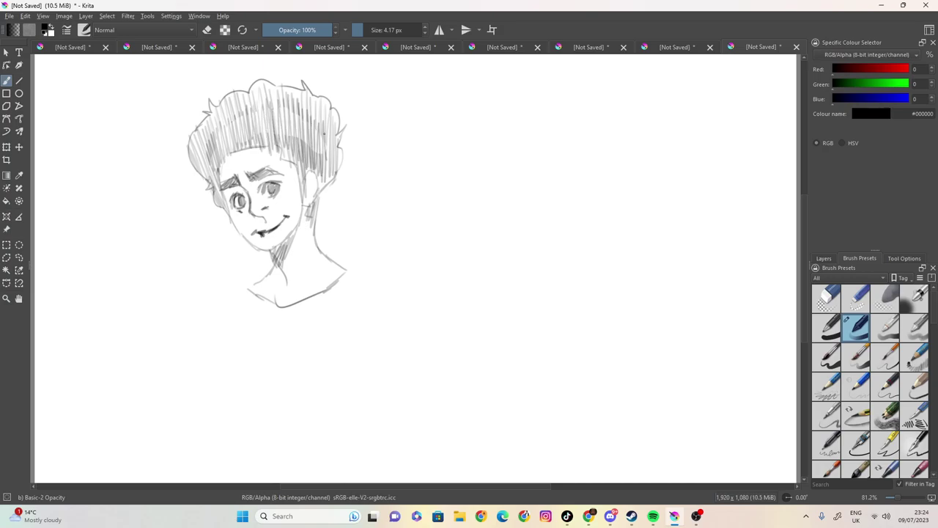
- Darken the hair beside and behind the ear with dense diagonal hatching
mouse_move(333, 180)
left_mouse_down()
mouse_move(319, 211)
mouse_move(317, 189)
left_mouse_up()
left_click_drag(334, 158, 322, 173)
left_click_drag(336, 160, 331, 178)
left_click_drag(333, 179, 327, 192)
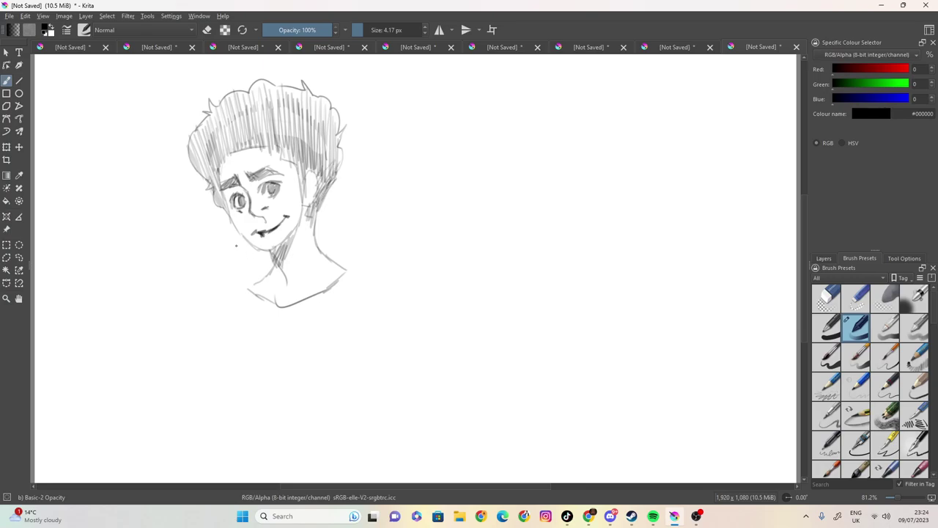
- Strengthen the jawline and hairline, and shade the sideburn, inner ear and back of the neck
mouse_move(231, 214)
left_mouse_down()
mouse_move(266, 252)
mouse_move(283, 244)
mouse_move(239, 230)
left_mouse_up()
left_click_drag(298, 165, 303, 196)
left_click_drag(293, 161, 302, 216)
mouse_move(303, 180)
left_mouse_down()
mouse_move(304, 207)
mouse_move(313, 195)
left_mouse_up()
mouse_move(285, 151)
left_mouse_down()
mouse_move(250, 150)
mouse_move(217, 170)
mouse_move(248, 142)
left_mouse_up()
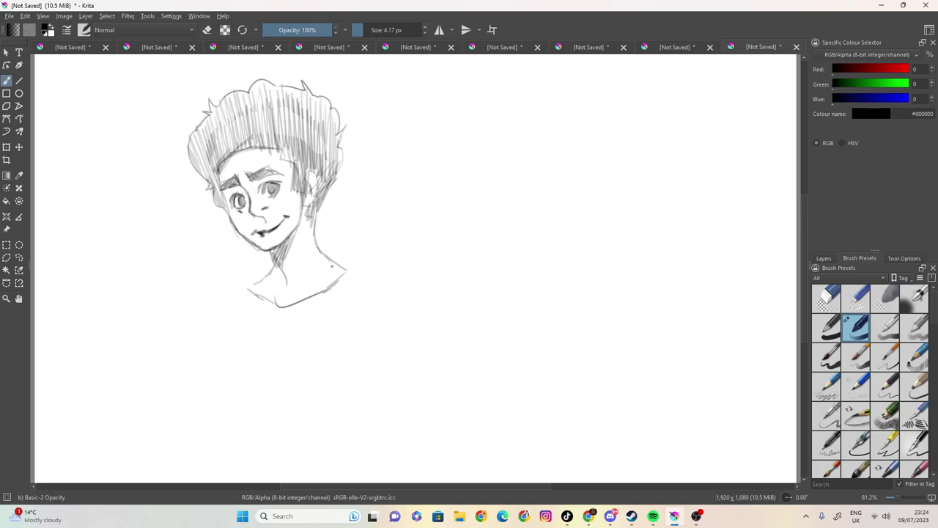
mouse_move(312, 212)
left_mouse_down()
mouse_move(313, 225)
mouse_move(318, 212)
left_mouse_up()
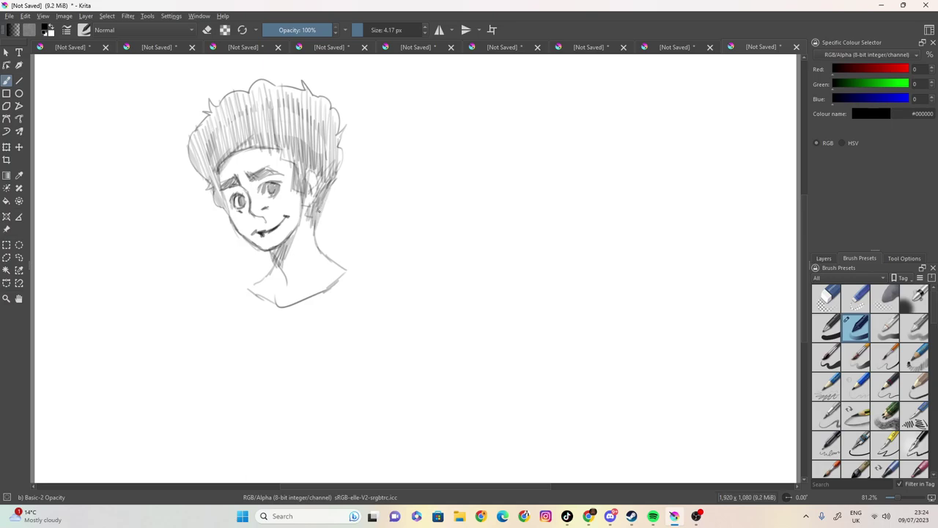
- Add short stubble strokes along the jaw below the ear and deepen the neck shadow under the chin
mouse_move(302, 178)
left_mouse_down()
mouse_move(312, 168)
mouse_move(320, 181)
mouse_move(310, 208)
mouse_move(301, 211)
mouse_move(292, 196)
mouse_move(299, 216)
mouse_move(291, 241)
left_mouse_up()
left_click_drag(299, 217, 297, 224)
left_click_drag(300, 210, 277, 266)
left_click_drag(283, 251, 272, 255)
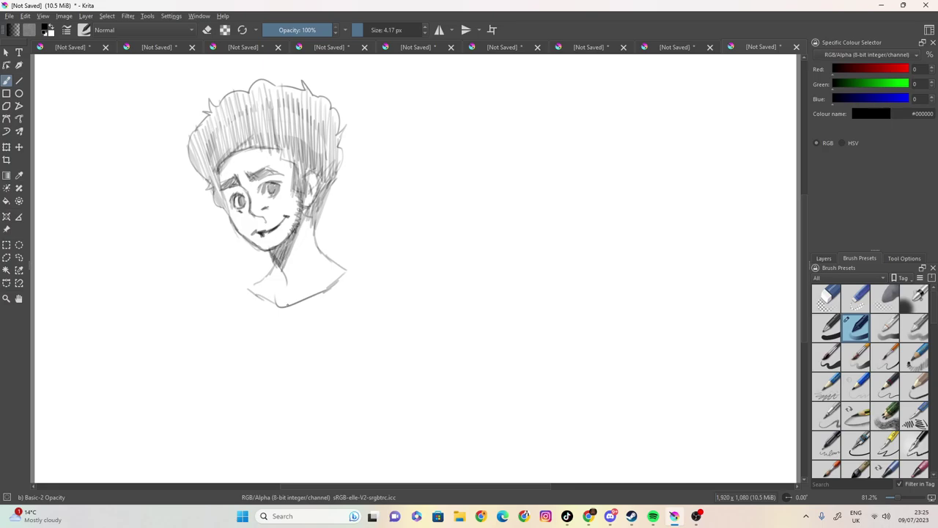
- Draw shaded collarbones above the neckline and extend the hair strands down behind the neck
mouse_move(292, 293)
left_mouse_down()
mouse_move(322, 285)
mouse_move(277, 294)
left_mouse_up()
left_click_drag(317, 248, 331, 184)
left_click_drag(332, 224, 336, 180)
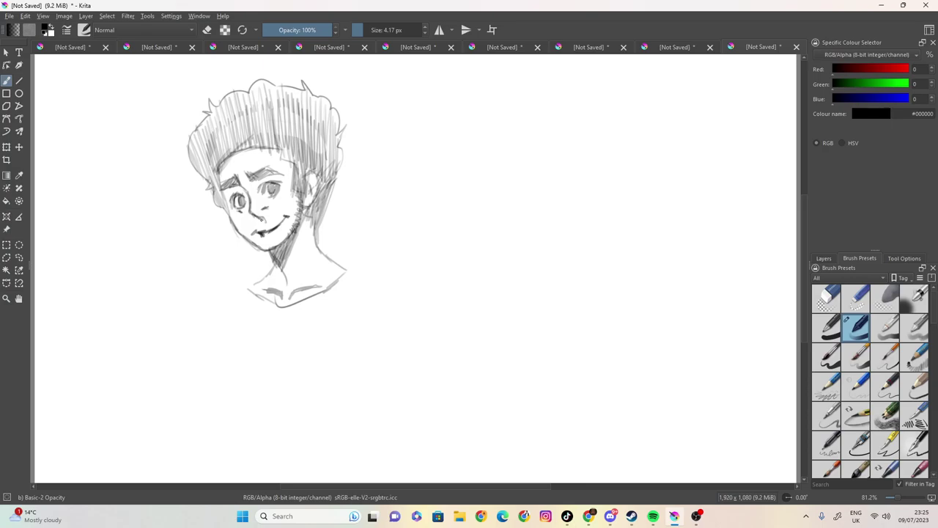
- Darken the underside of the nose and thicken the lips and corner of the smile
left_click_drag(252, 214, 256, 221)
left_click_drag(286, 220, 272, 236)
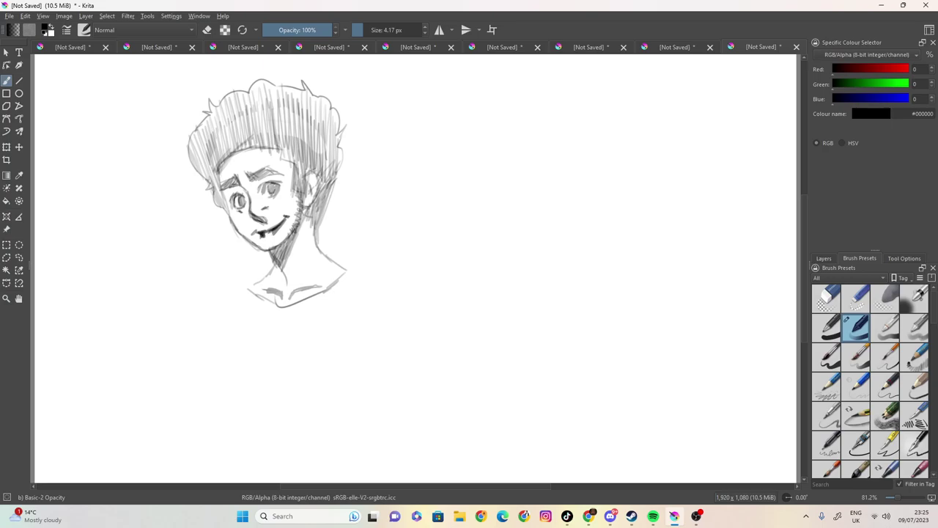
left_click_drag(277, 229, 270, 235)
mouse_move(285, 223)
left_mouse_down()
mouse_move(275, 234)
mouse_move(302, 199)
mouse_move(291, 190)
left_mouse_up()
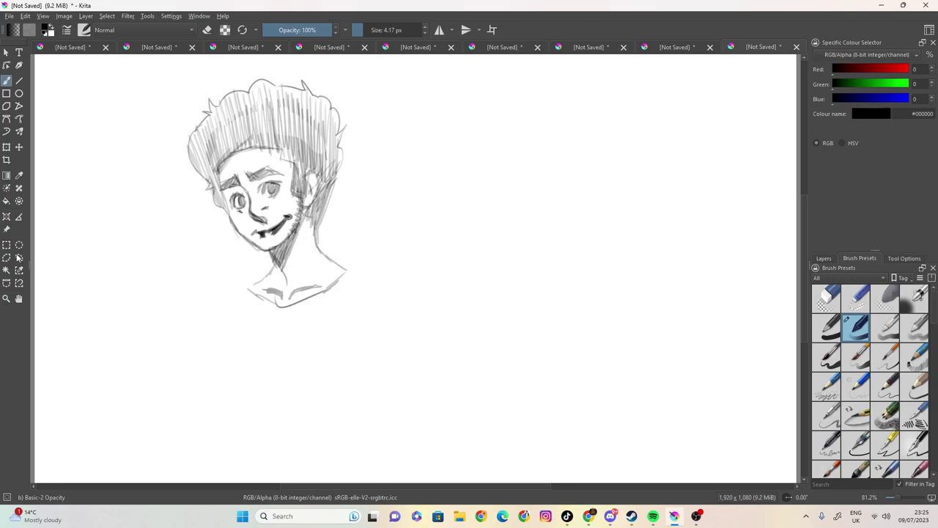
- Close the portrait document, saving it as a Krita document named "rando dude"
left_click(796, 47)
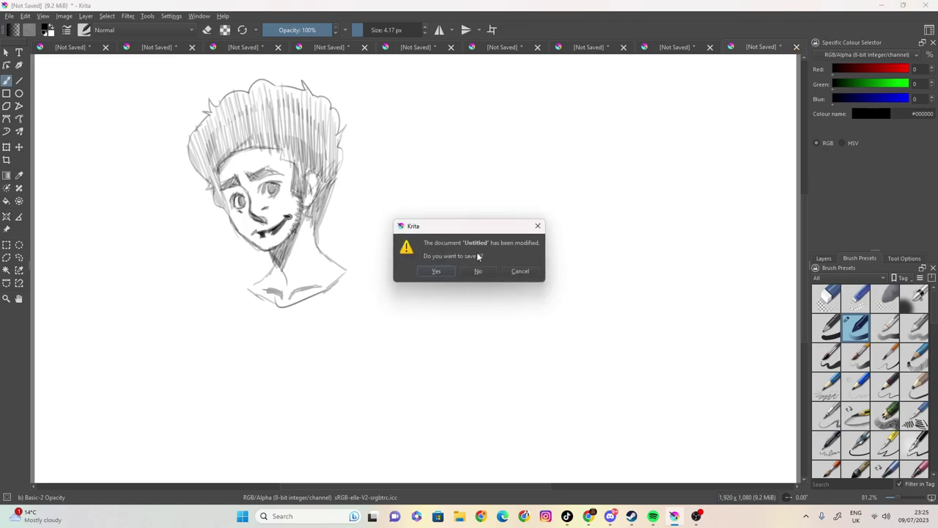
left_click(437, 271)
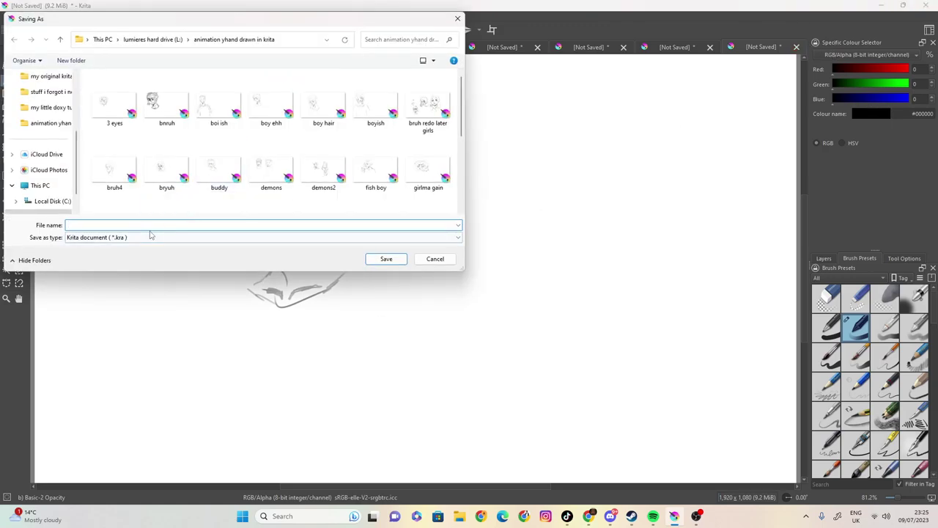
type("rando ")
type("doll")
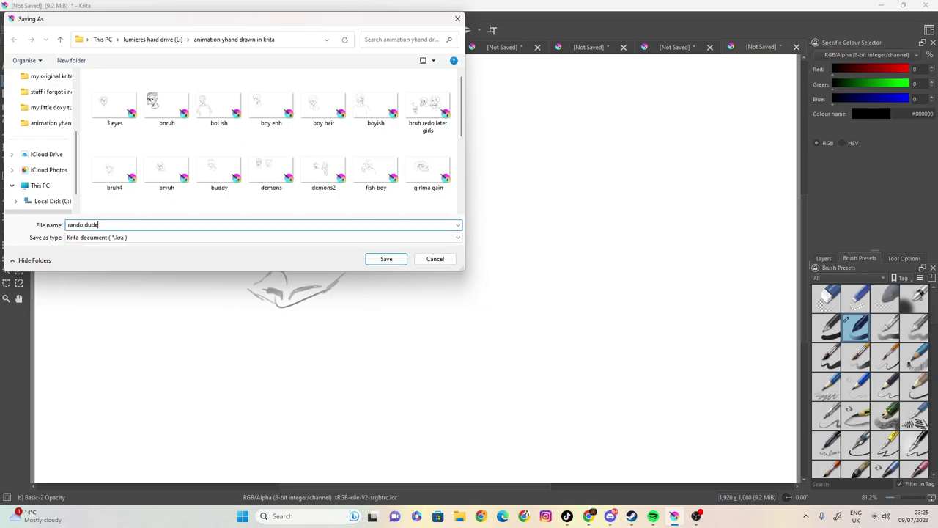
key("Return")
- Start closing the program with the remaining unsaved documents open
left_click(922, 5)
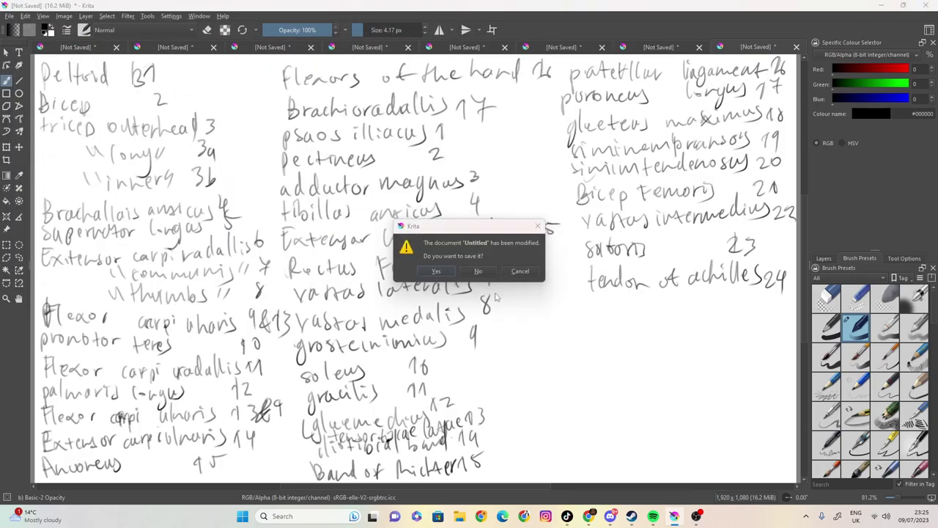